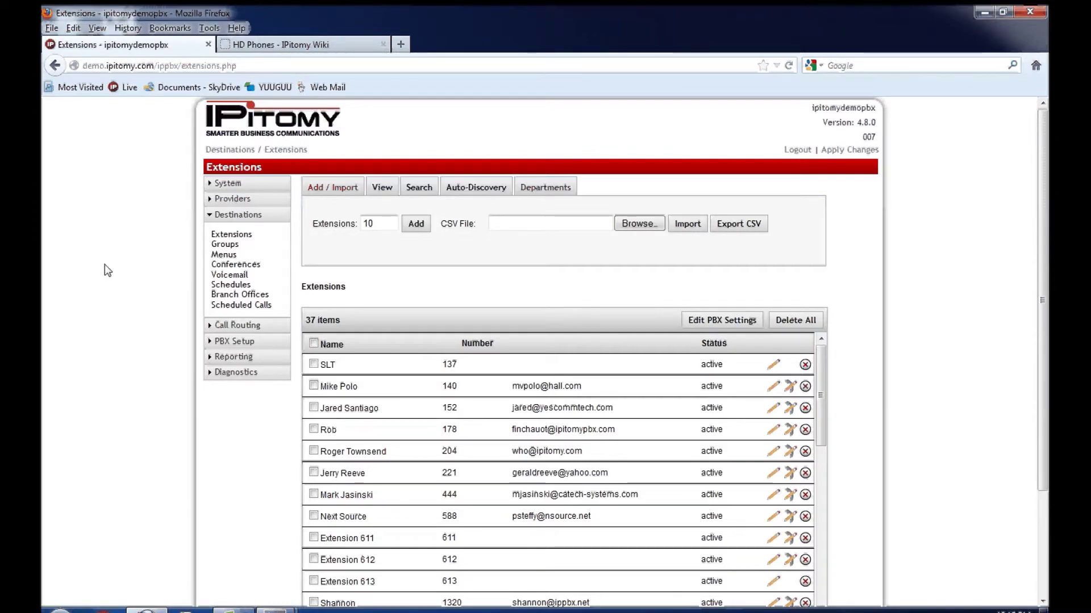
# - Go from the wiki main page to HD Phones' Remote Phones section with the 10000–20000 RTP port-forward example
pyautogui.click(296, 44)
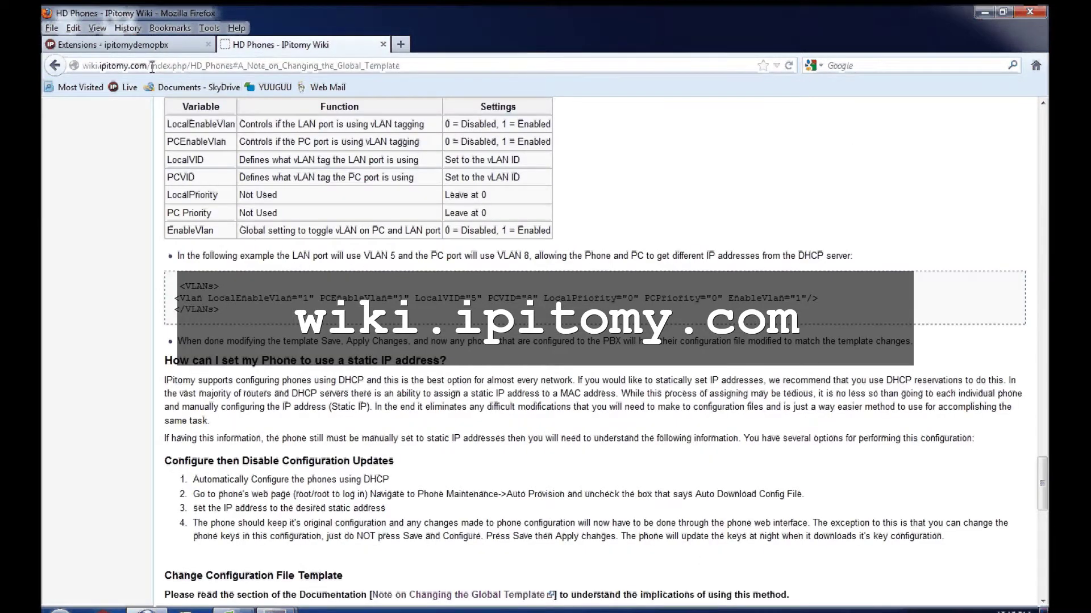
pyautogui.moveTo(152, 68); pyautogui.dragTo(409, 67)
pyautogui.press('Delete')
pyautogui.press('Return')
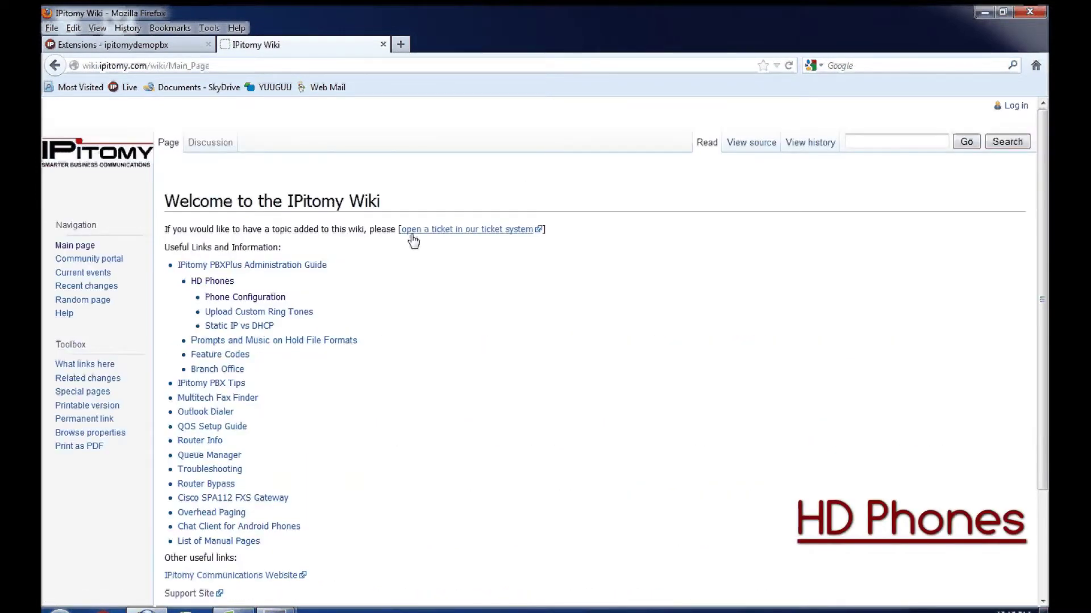
pyautogui.click(209, 286)
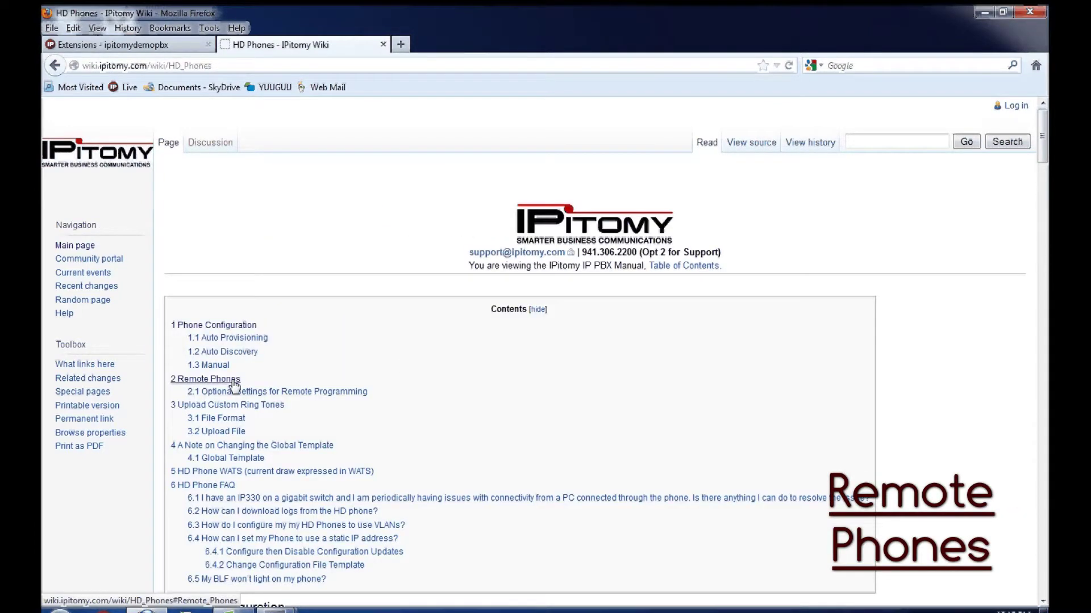
pyautogui.click(208, 380)
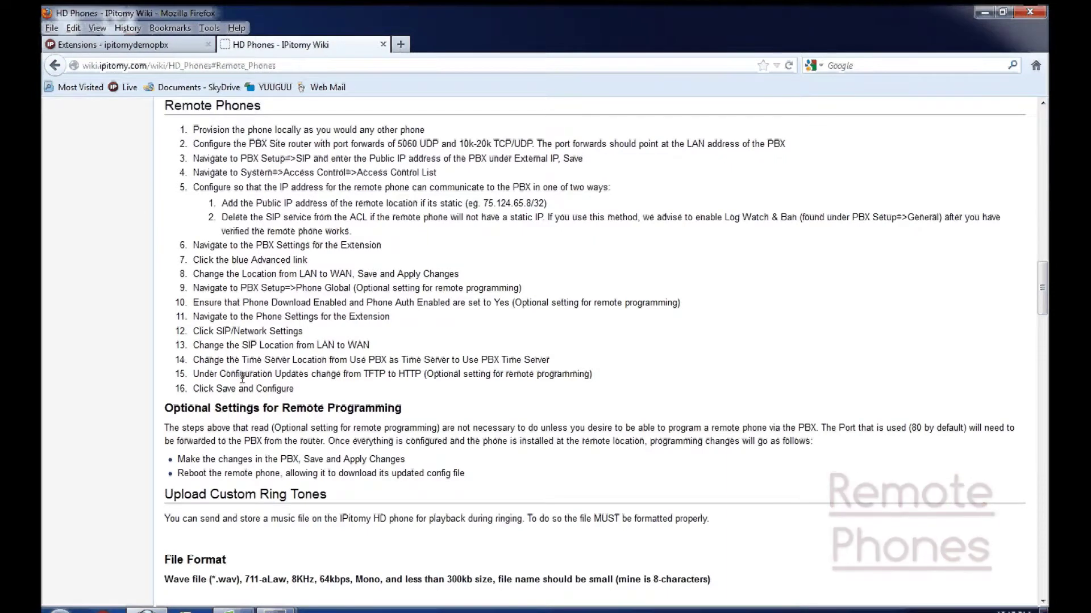
pyautogui.scroll(3, 682, 434)
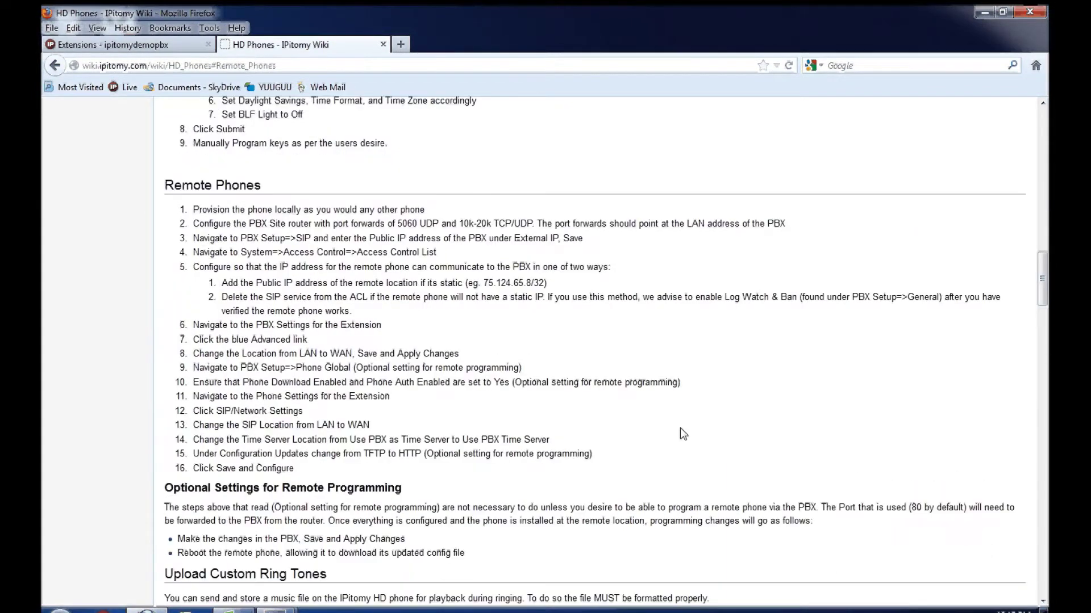
pyautogui.scroll(-3, 682, 434)
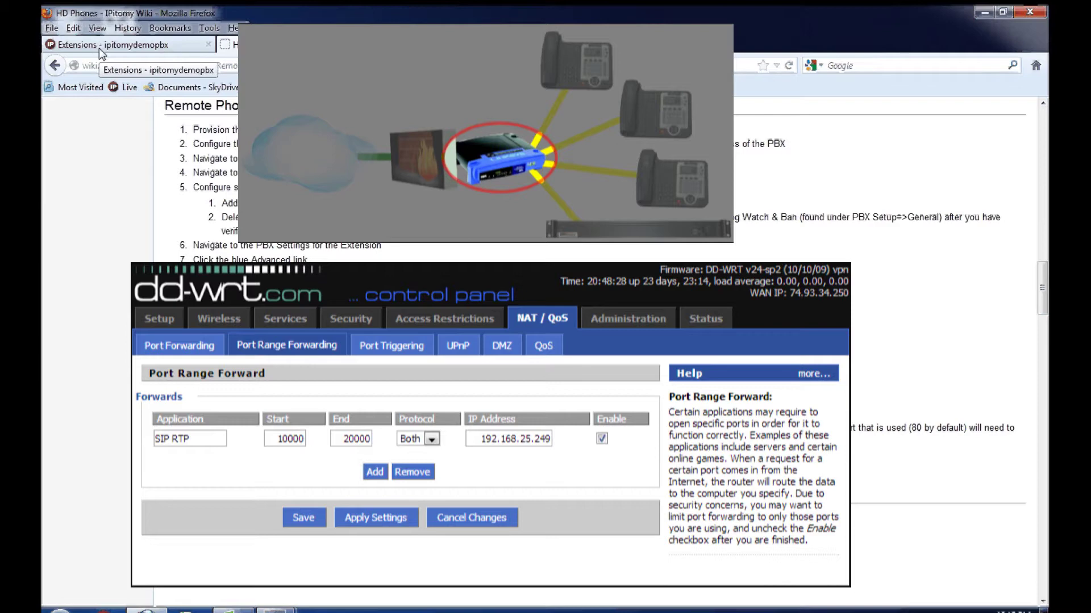
# - Open PBX Setup > SIP and check that the External IP reads 72.64.129.43
pyautogui.click(101, 46)
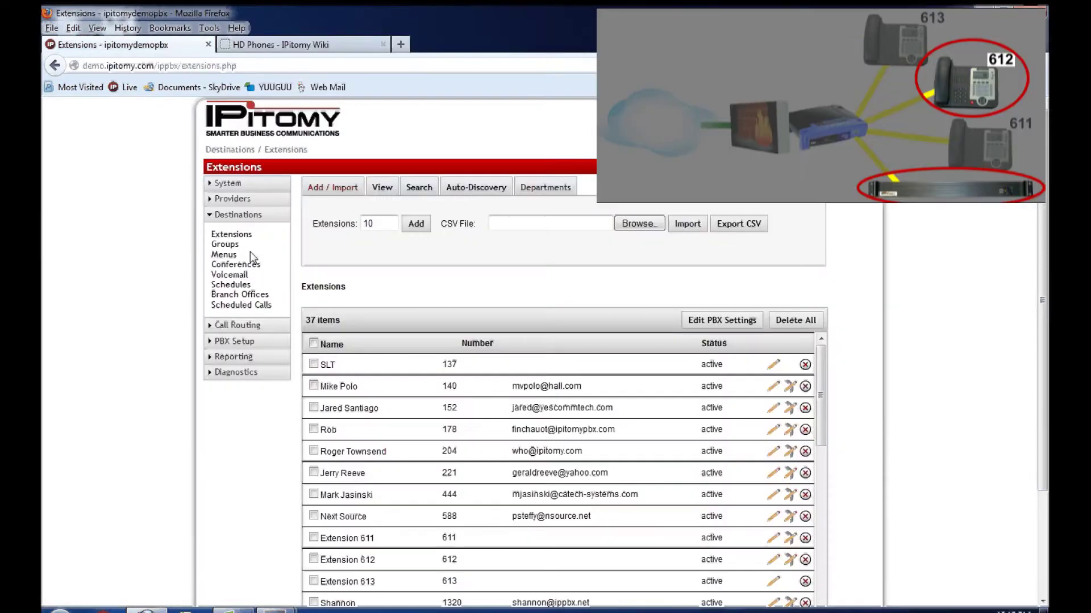
pyautogui.click(231, 342)
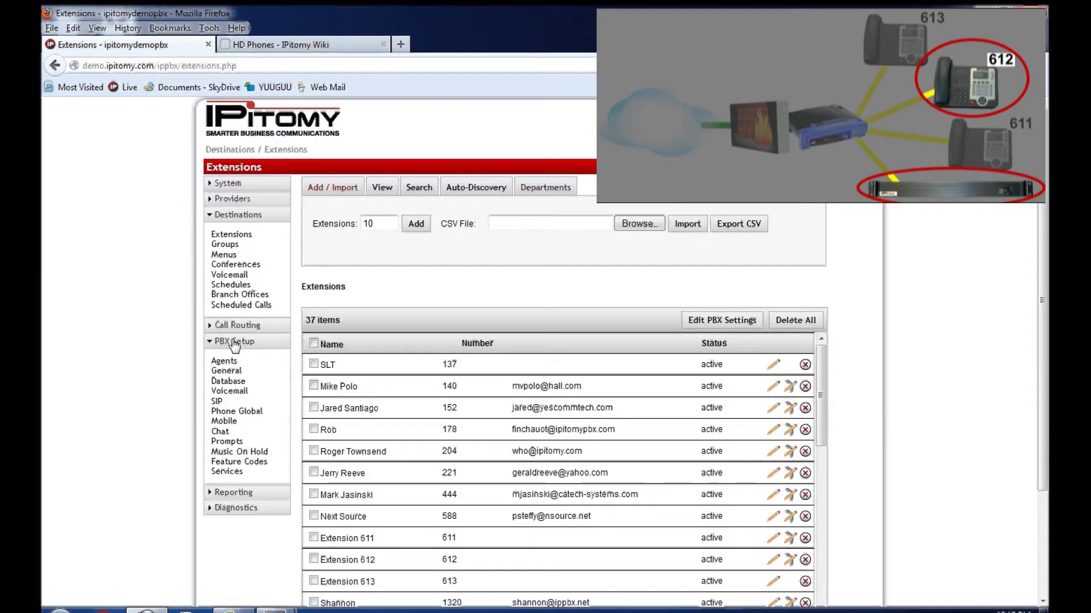
pyautogui.click(217, 403)
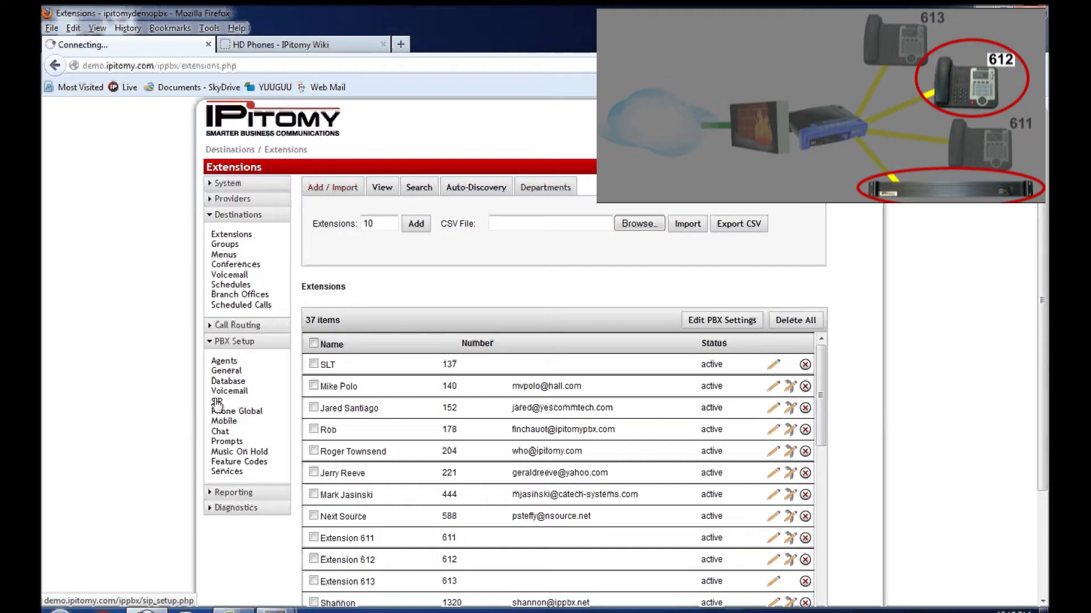
pyautogui.moveTo(328, 415)
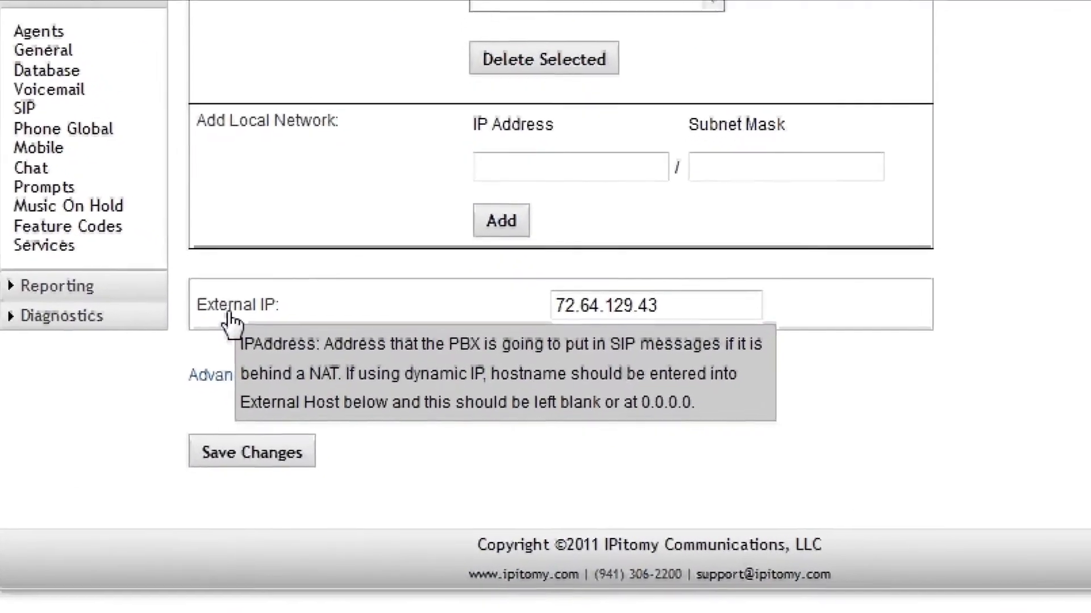
pyautogui.click(653, 309)
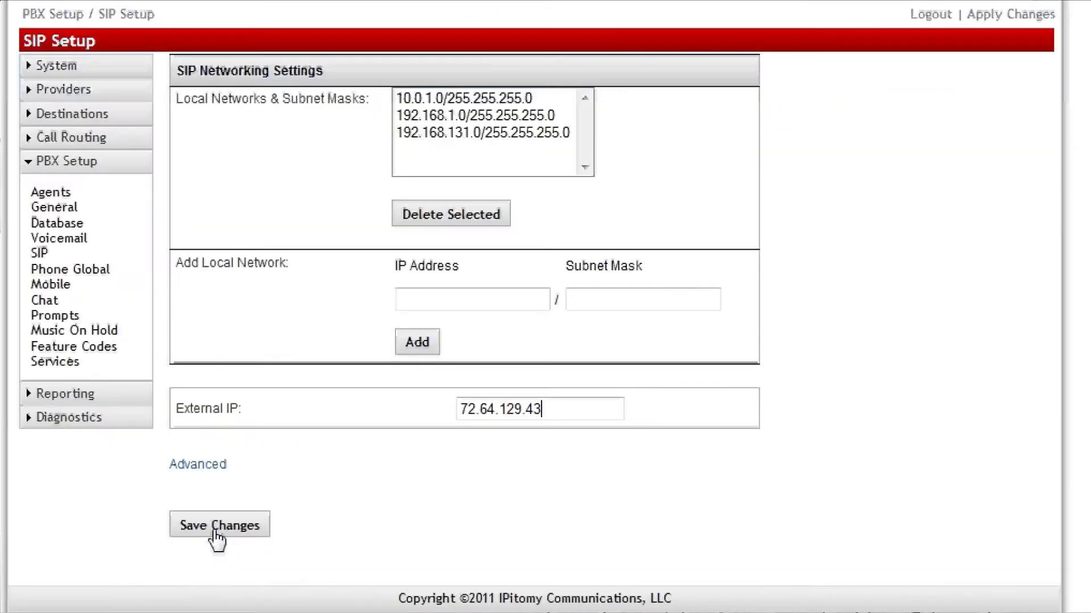
pyautogui.click(55, 67)
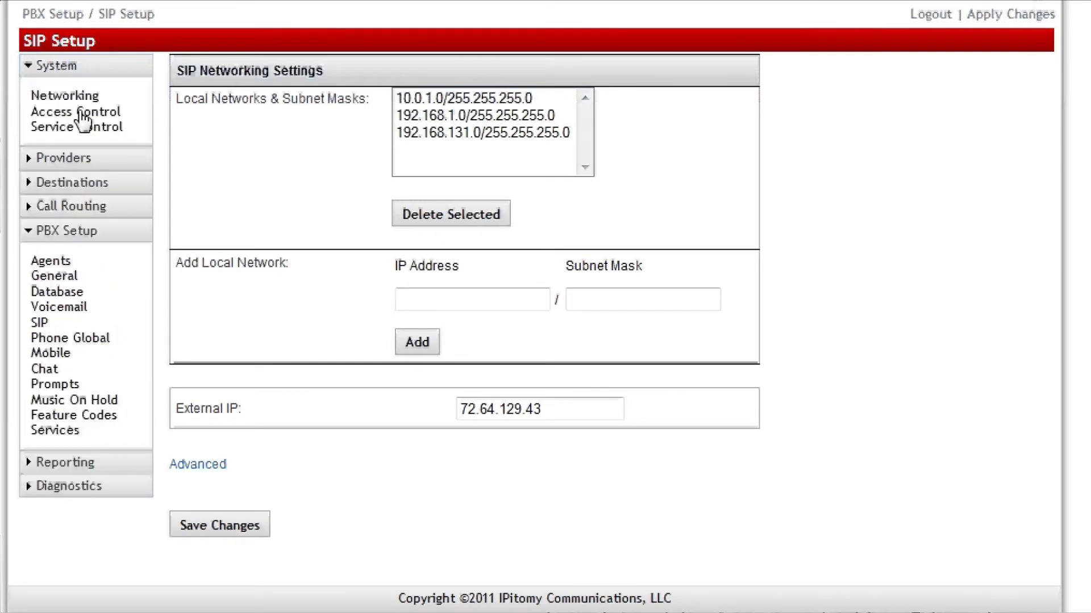
# - Show the Access Control List of per-service rules and scroll down to the Add New Rule form
pyautogui.click(82, 113)
pyautogui.click(304, 91)
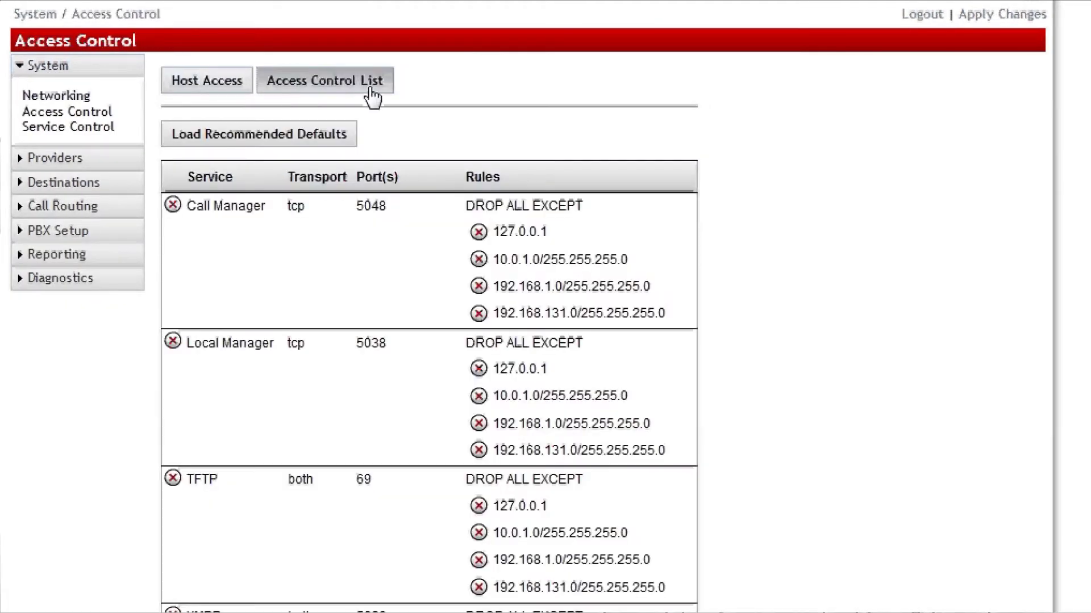
pyautogui.scroll(-2, 926, 329)
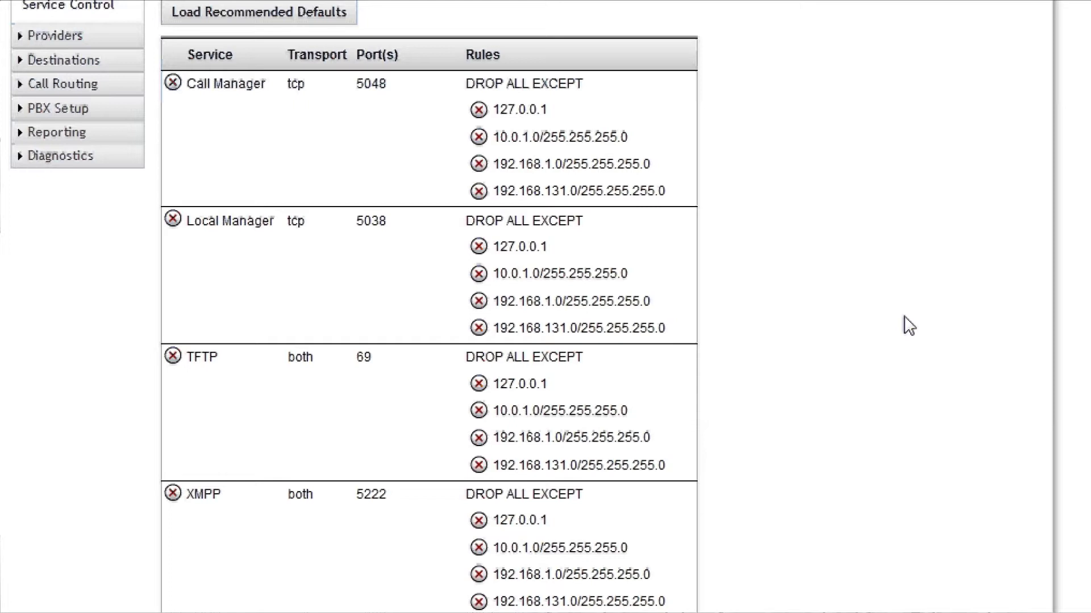
pyautogui.scroll(-2, 907, 316)
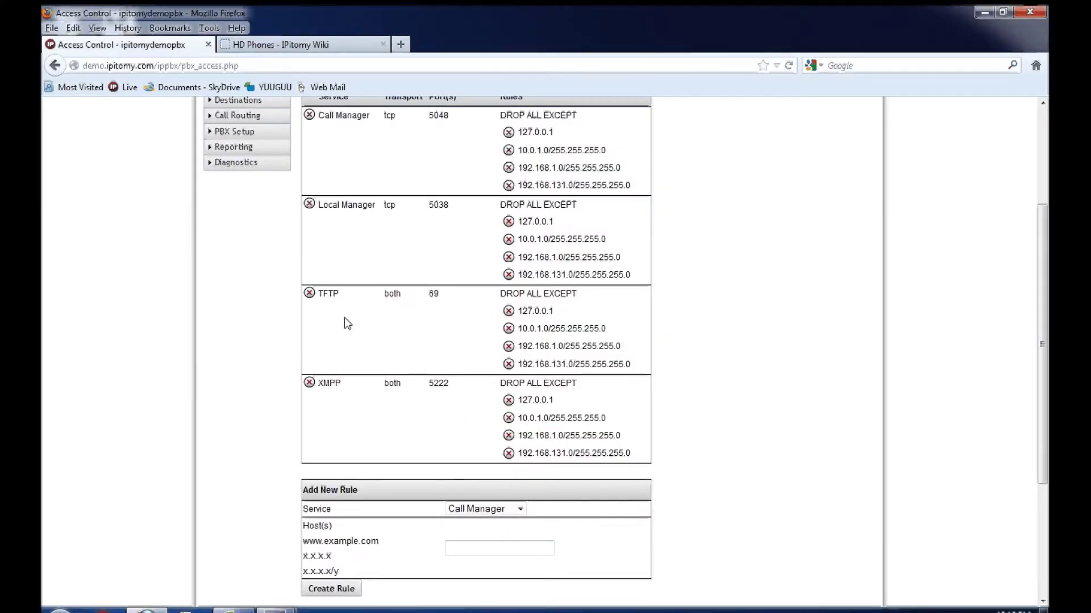
pyautogui.scroll(1, 344, 317)
# - Load the recommended default access rules
pyautogui.scroll(3, 269, 357)
pyautogui.click(352, 151)
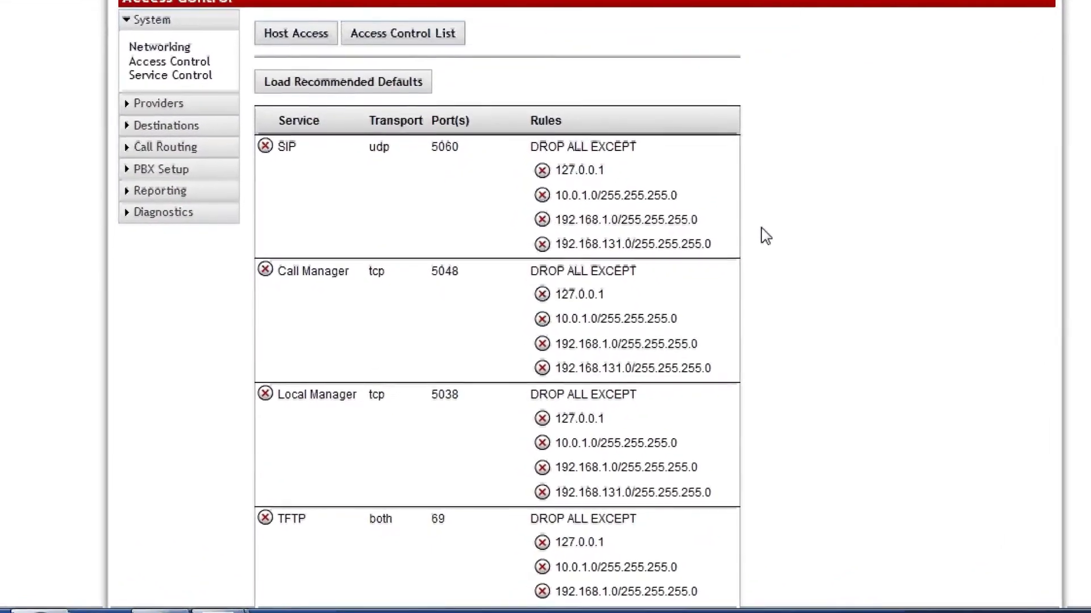
pyautogui.scroll(-5, 790, 227)
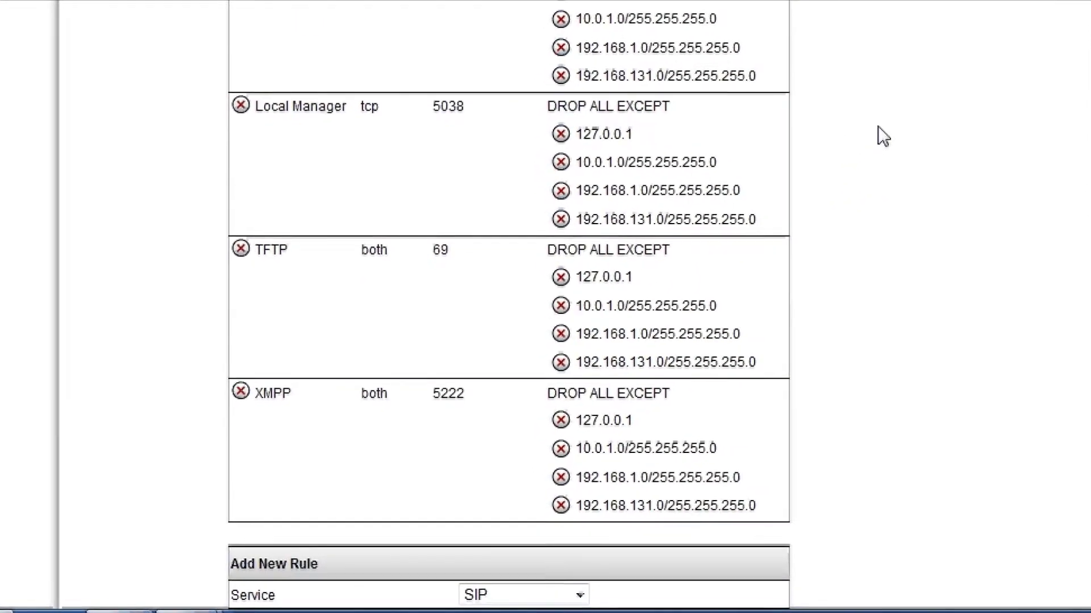
pyautogui.scroll(-3, 423, 437)
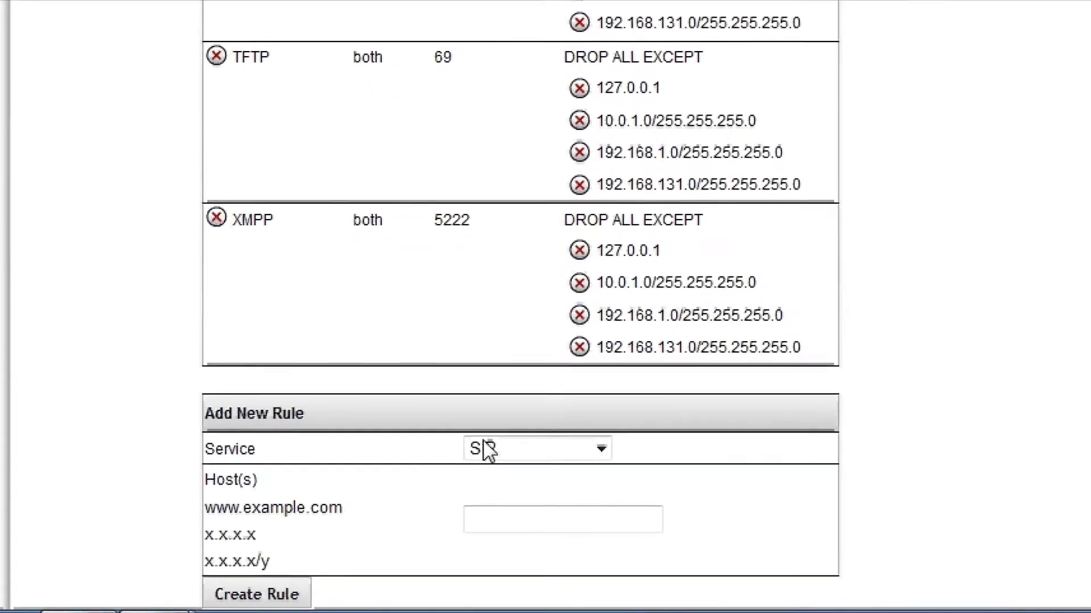
# - Create a SIP access rule for host 12.34.56.78/32
pyautogui.write('12')
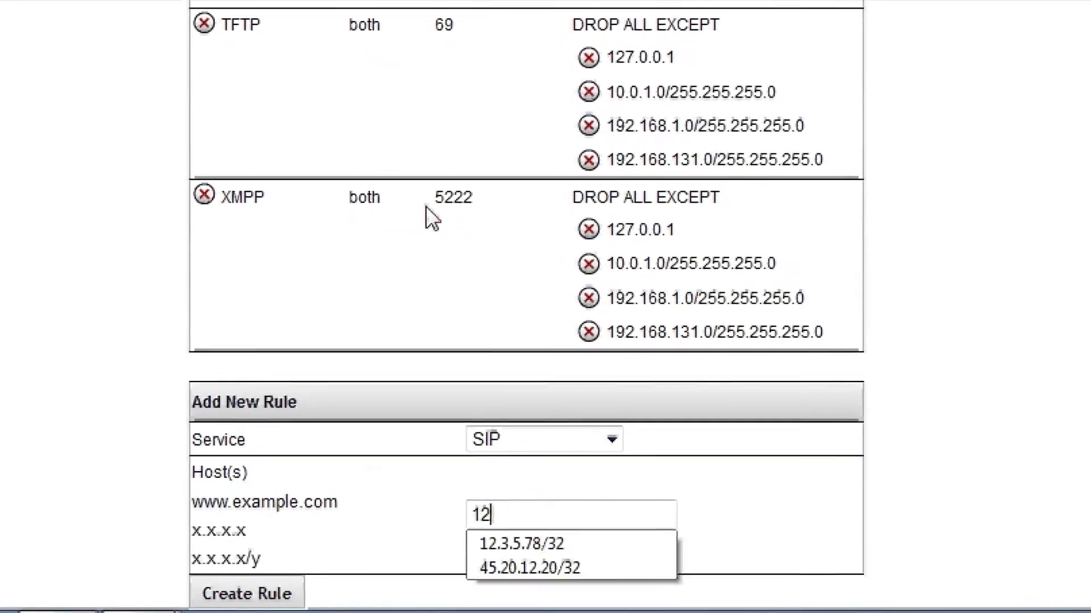
pyautogui.write('.34.56.78')
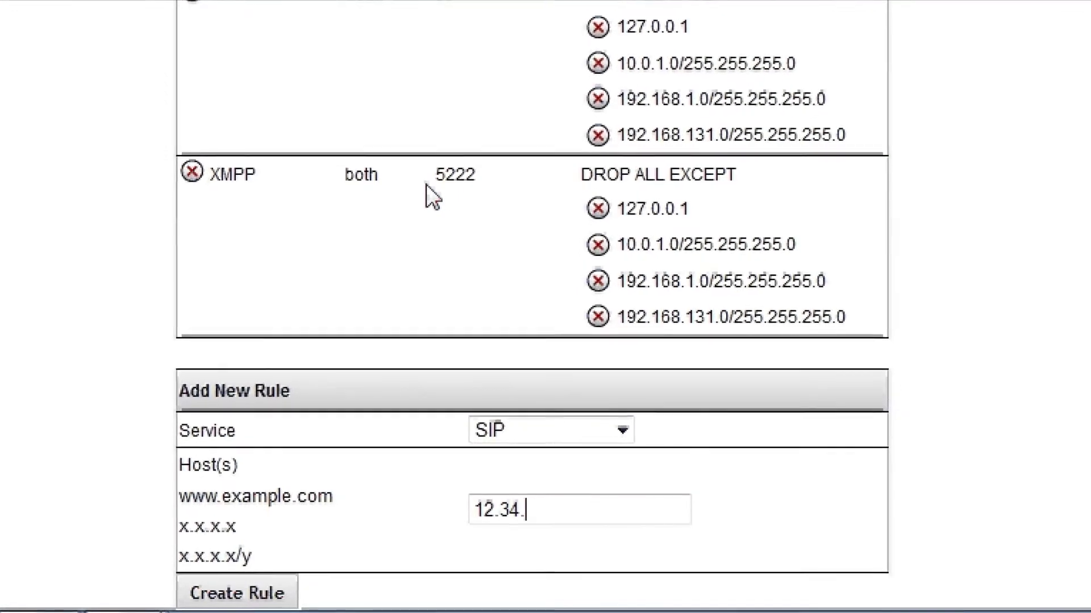
pyautogui.write('/32')
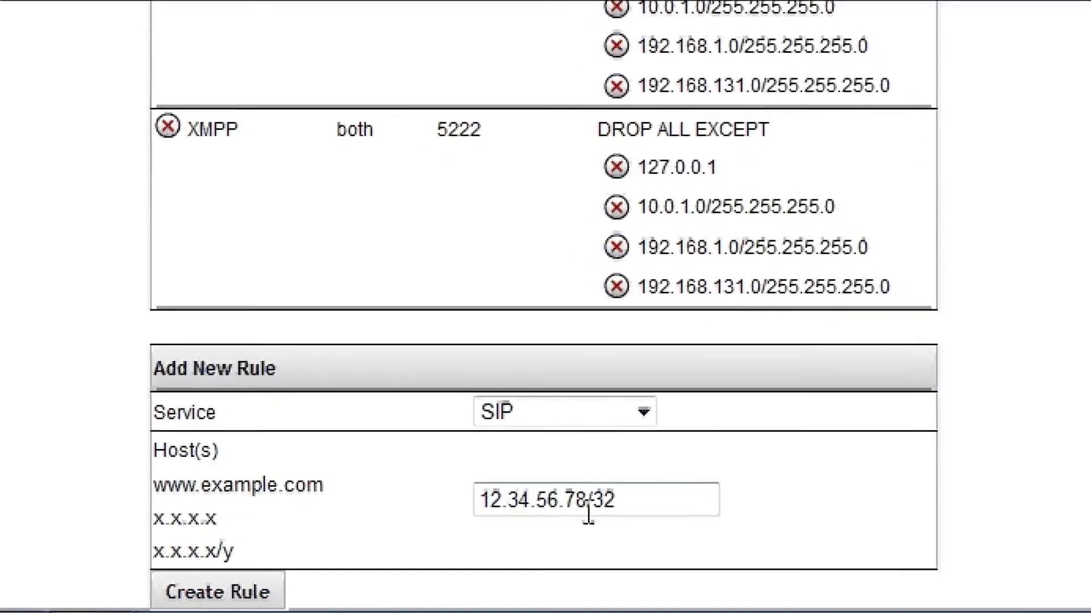
pyautogui.doubleClick(588, 501)
pyautogui.keyDown('shift'); pyautogui.click(482, 510); pyautogui.keyUp('shift')
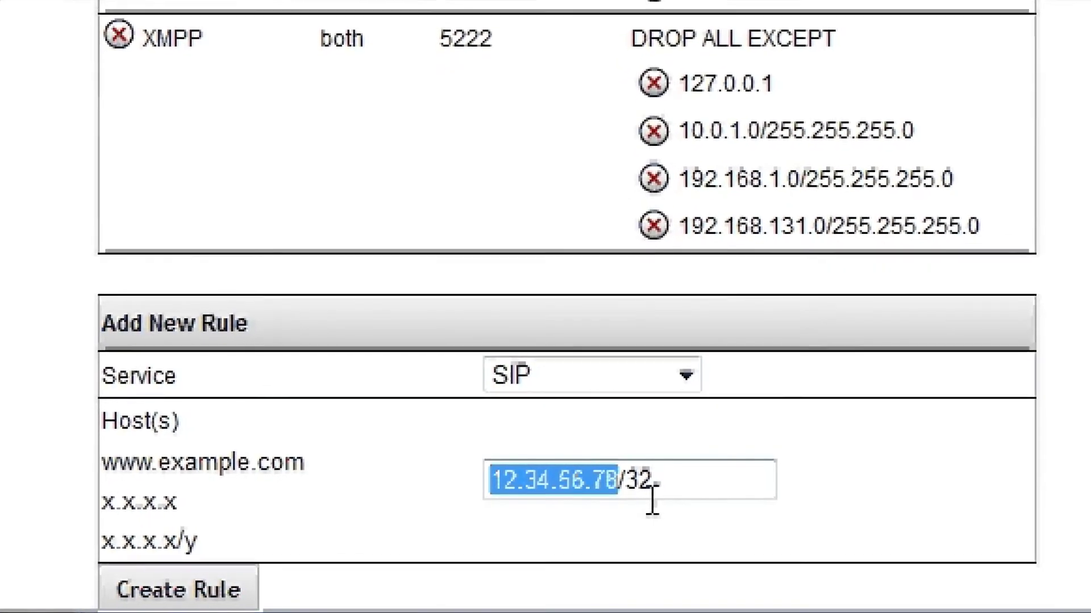
pyautogui.keyDown('shift'); pyautogui.click(651, 494); pyautogui.keyUp('shift')
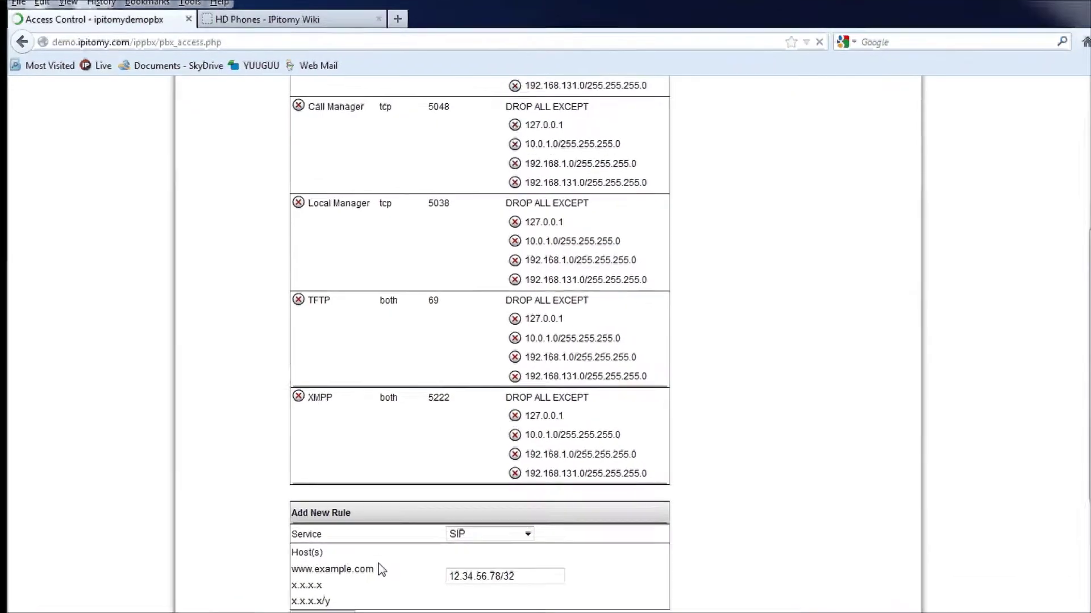
pyautogui.click(234, 592)
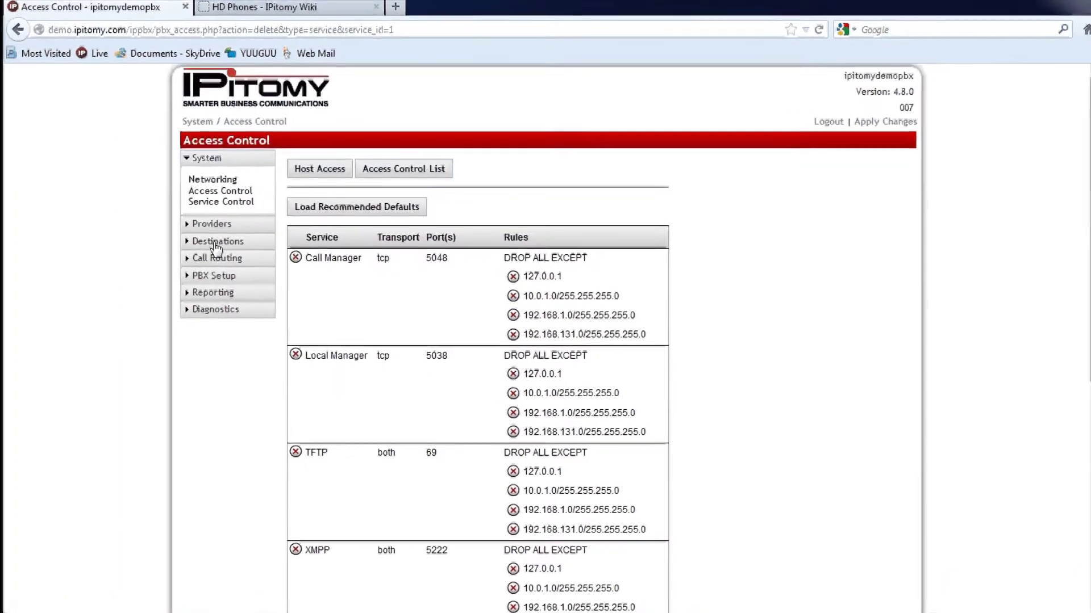
pyautogui.click(237, 260)
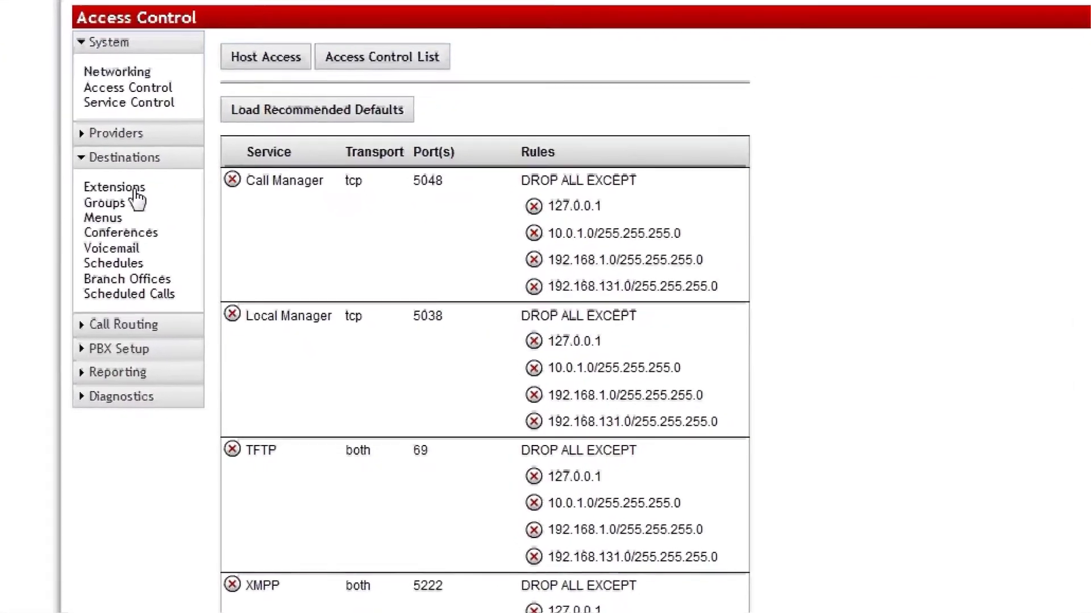
# - Edit Extension 612, set its Advanced Location to WAN (remote), and save the changes
pyautogui.click(153, 207)
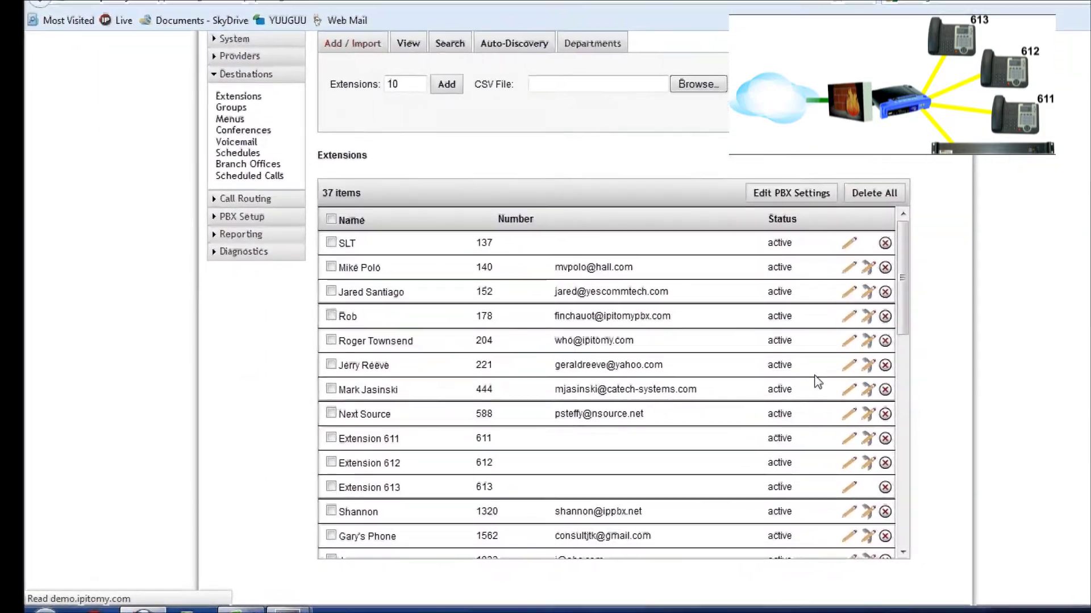
pyautogui.click(890, 425)
pyautogui.scroll(-5, 261, 346)
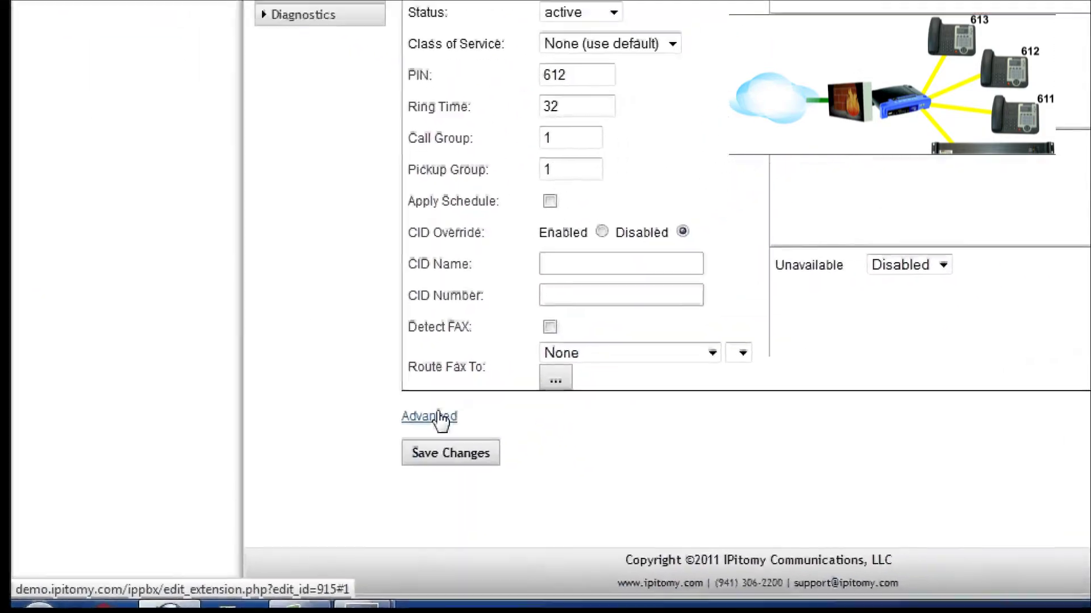
pyautogui.click(441, 418)
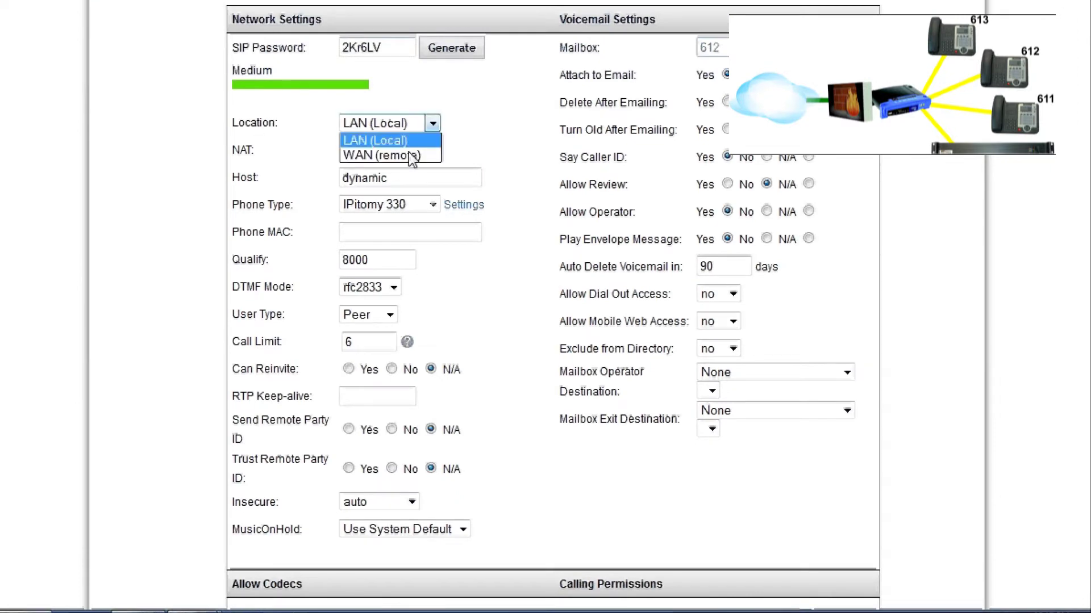
pyautogui.click(392, 155)
pyautogui.scroll(-8, 223, 489)
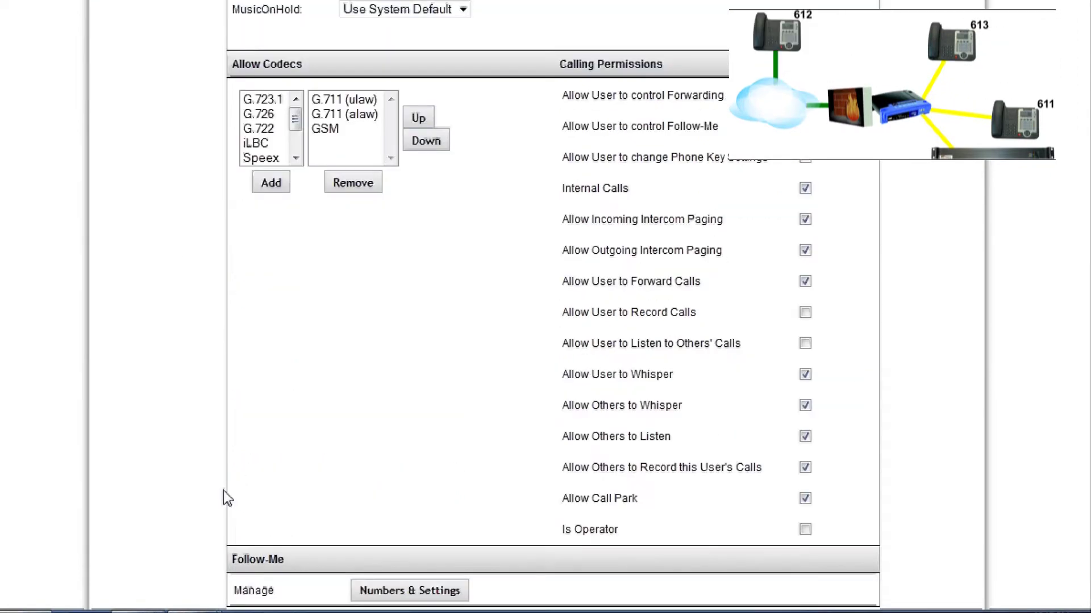
pyautogui.scroll(-3, 223, 489)
pyautogui.click(270, 483)
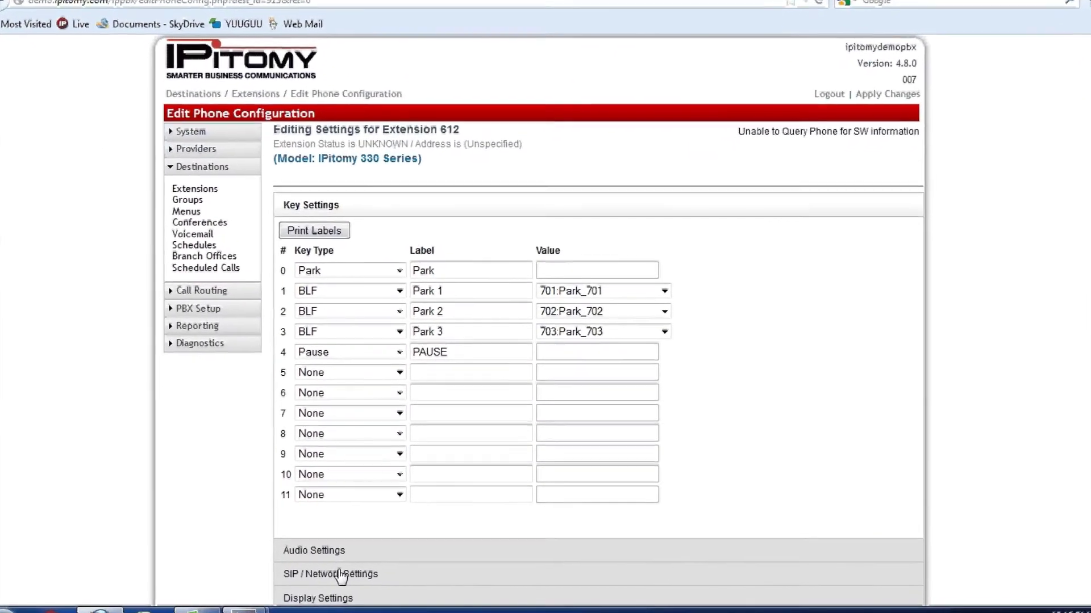
# - Set Extension 612's phone SIP Location to WAN with Use PBX Time Server, then save and confirm
pyautogui.click(336, 576)
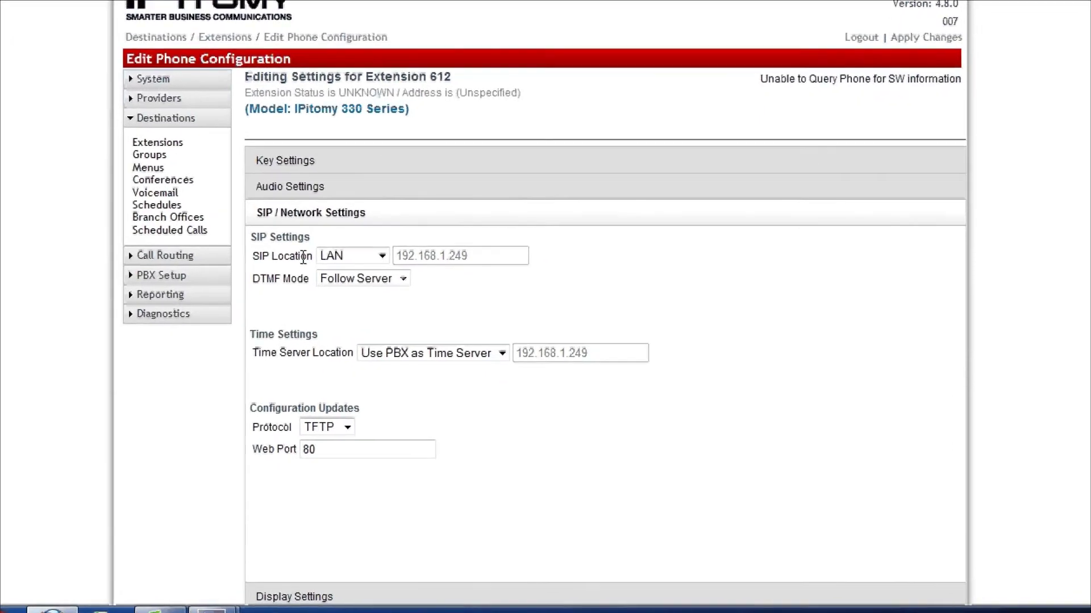
pyautogui.click(348, 247)
pyautogui.click(336, 274)
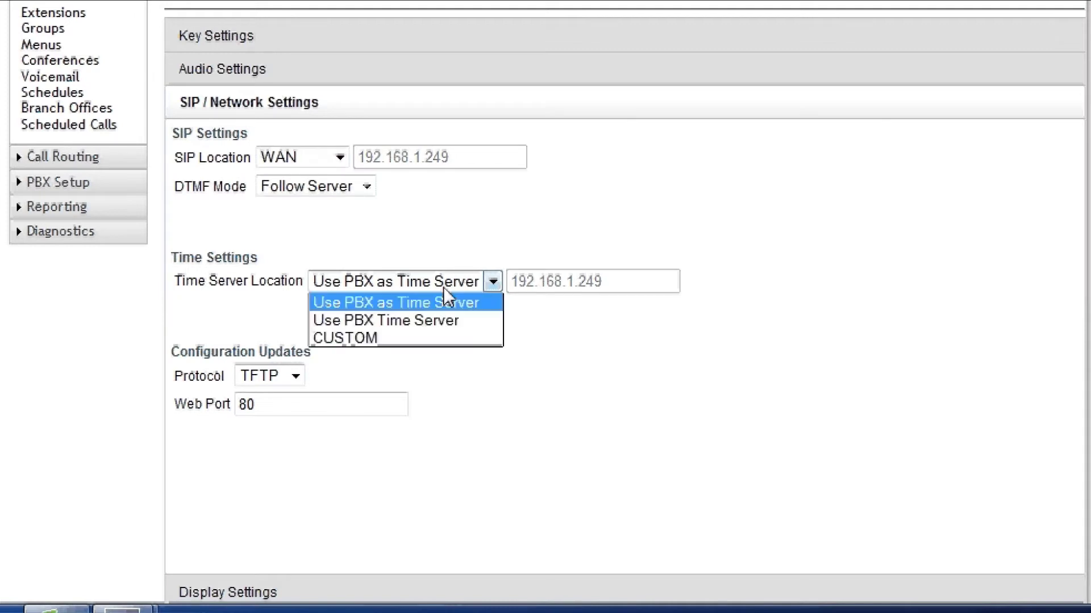
pyautogui.click(413, 322)
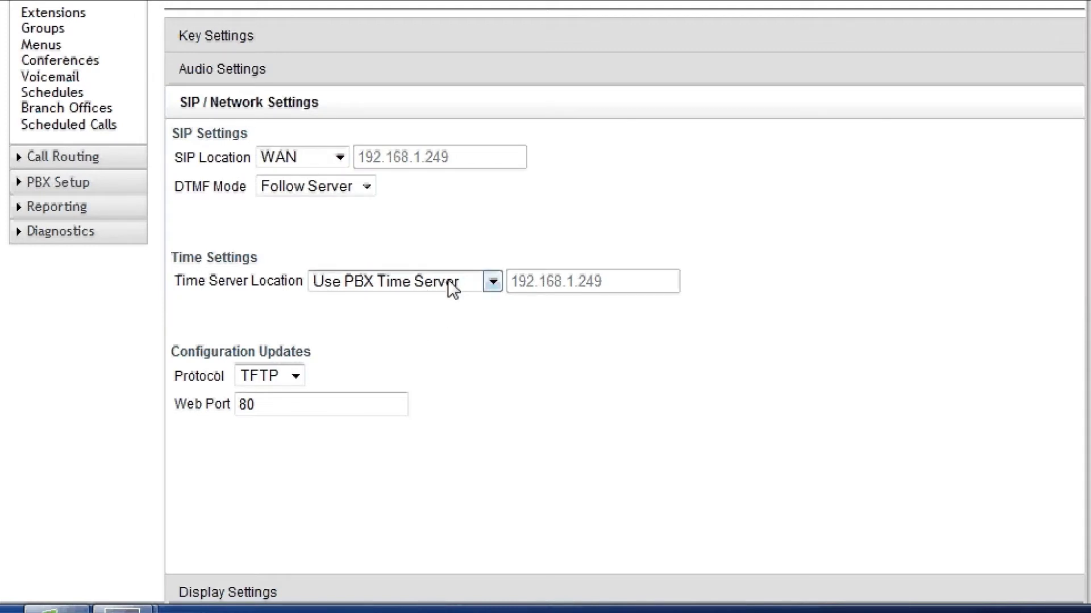
pyautogui.scroll(-3, 199, 308)
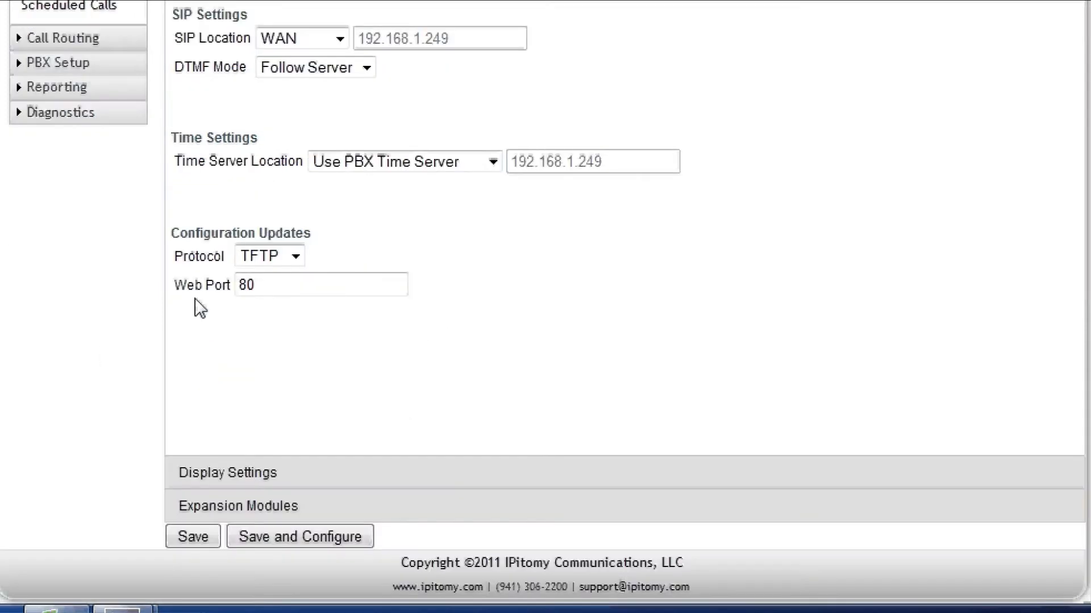
pyautogui.click(280, 543)
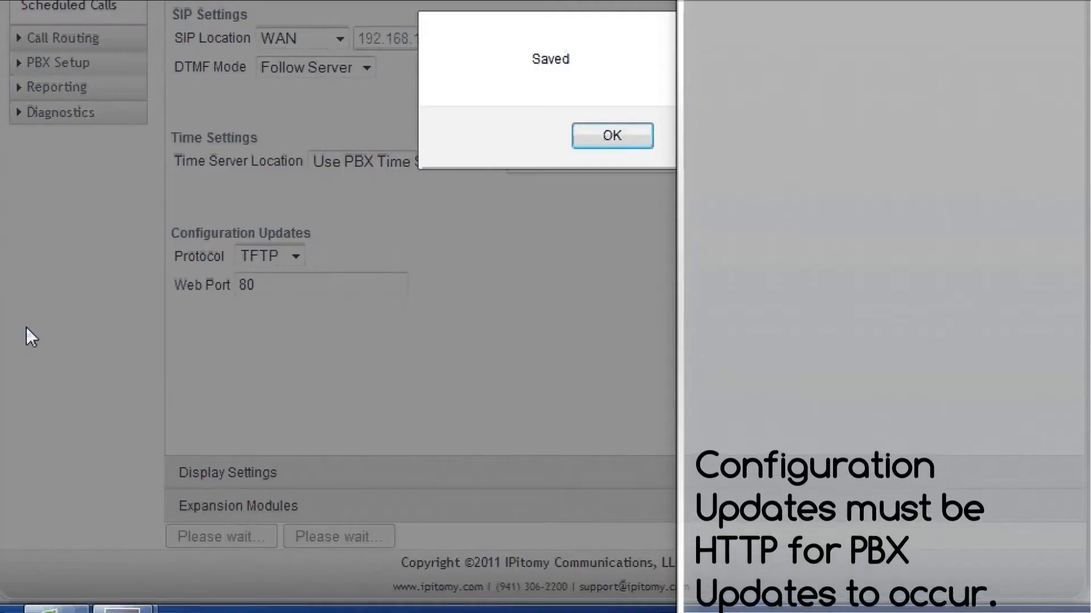
pyautogui.click(634, 144)
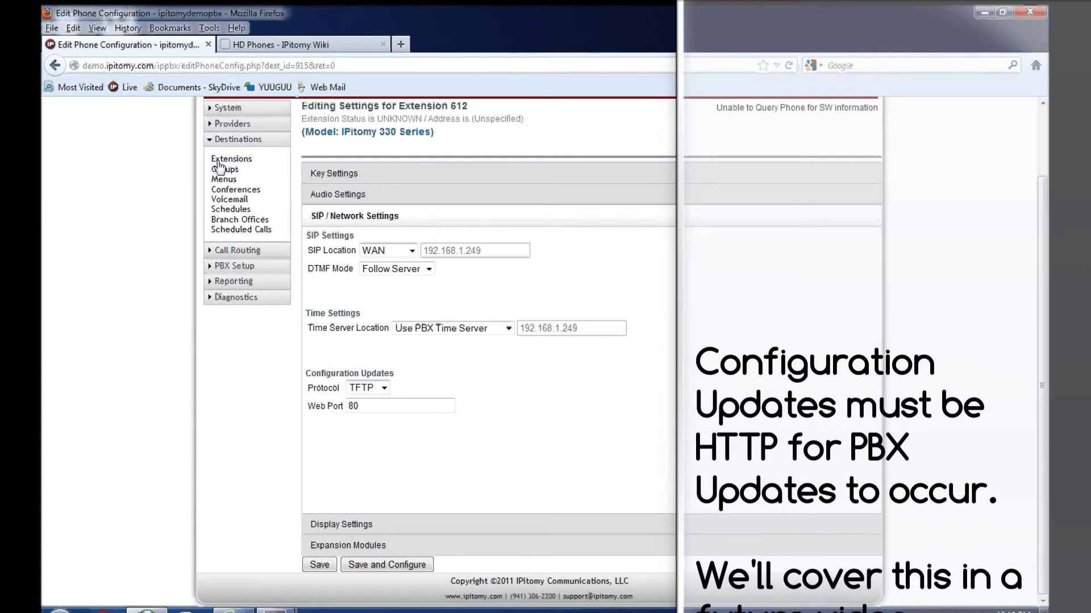
pyautogui.click(219, 159)
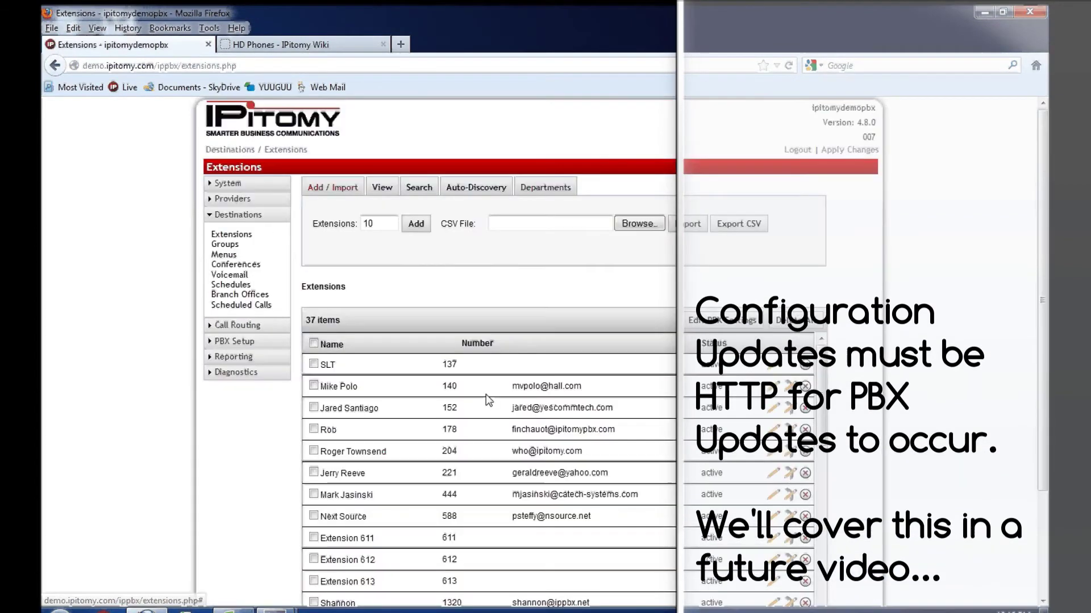
pyautogui.click(773, 560)
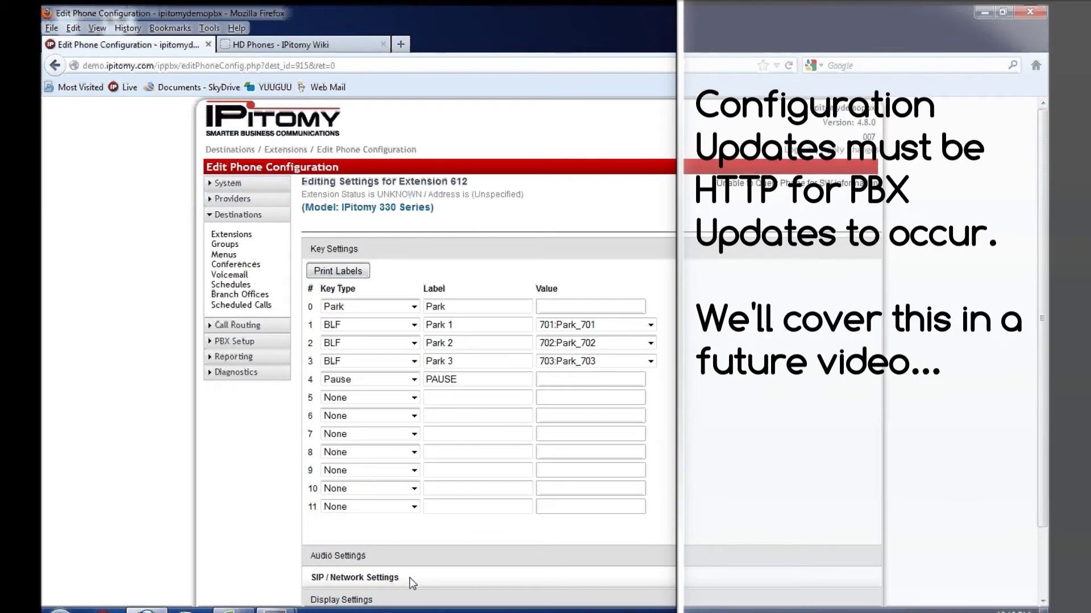
pyautogui.click(410, 578)
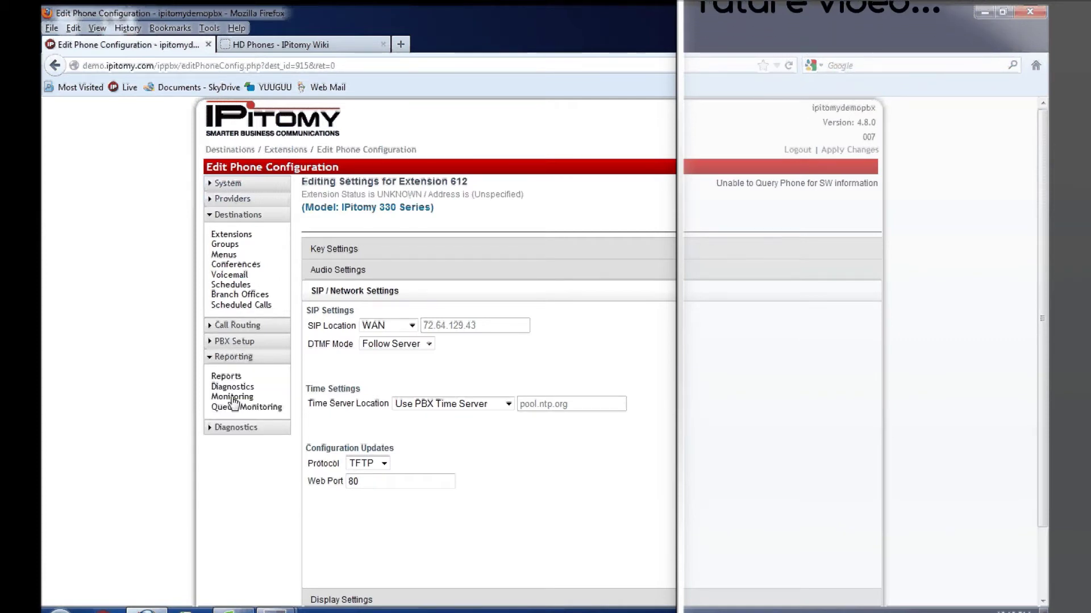
pyautogui.click(232, 397)
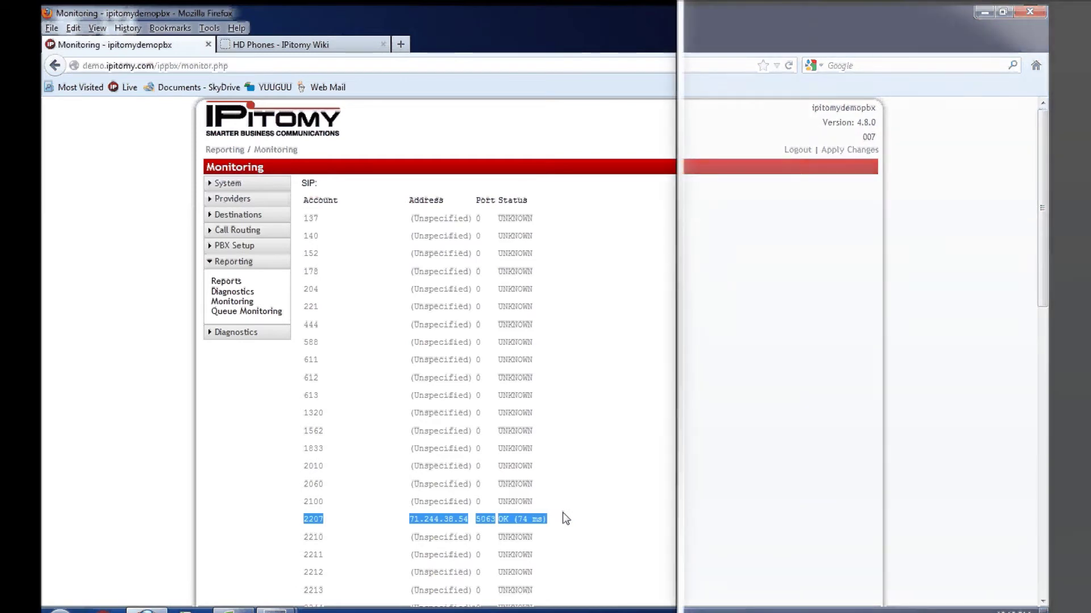
# - Review SIP registrations: 2207 is OK at 71.244.38.54, while 612 remains UNKNOWN
pyautogui.click(593, 514)
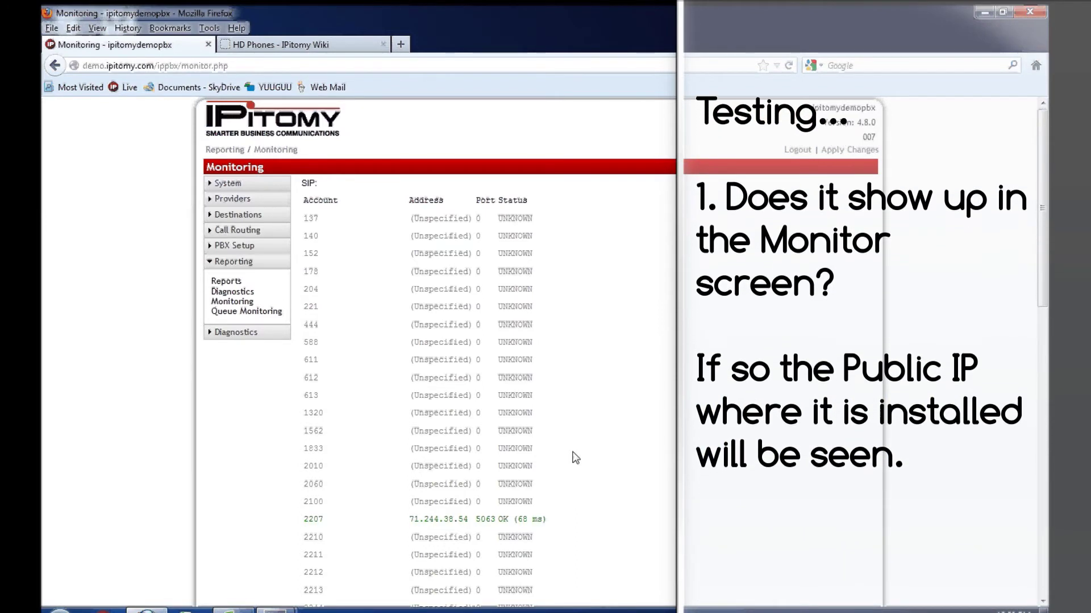
pyautogui.moveTo(275, 522); pyautogui.dragTo(629, 532)
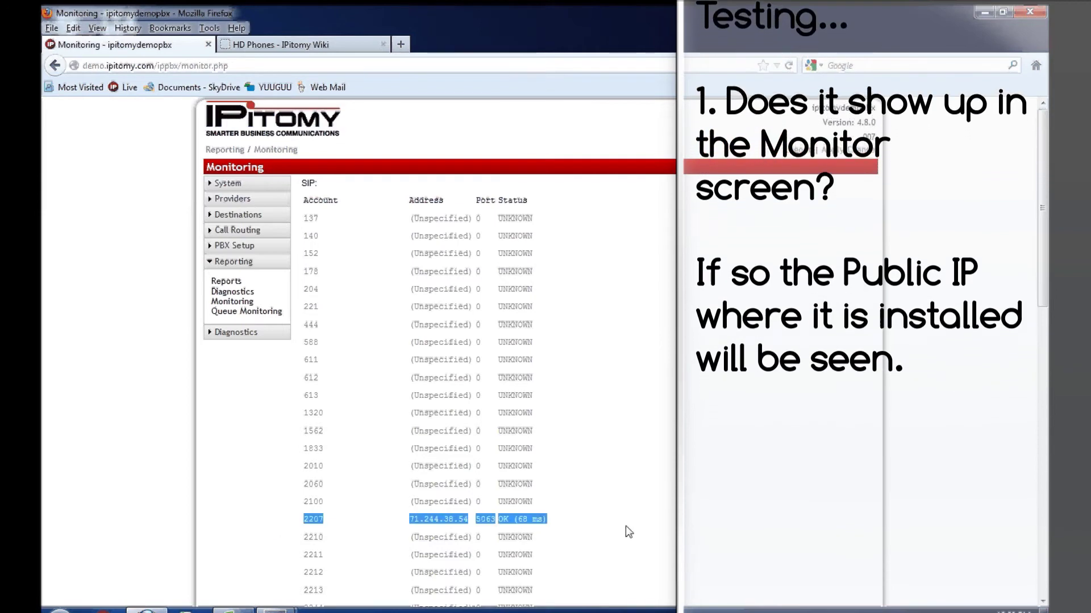
pyautogui.click(373, 532)
pyautogui.moveTo(408, 519); pyautogui.dragTo(475, 520)
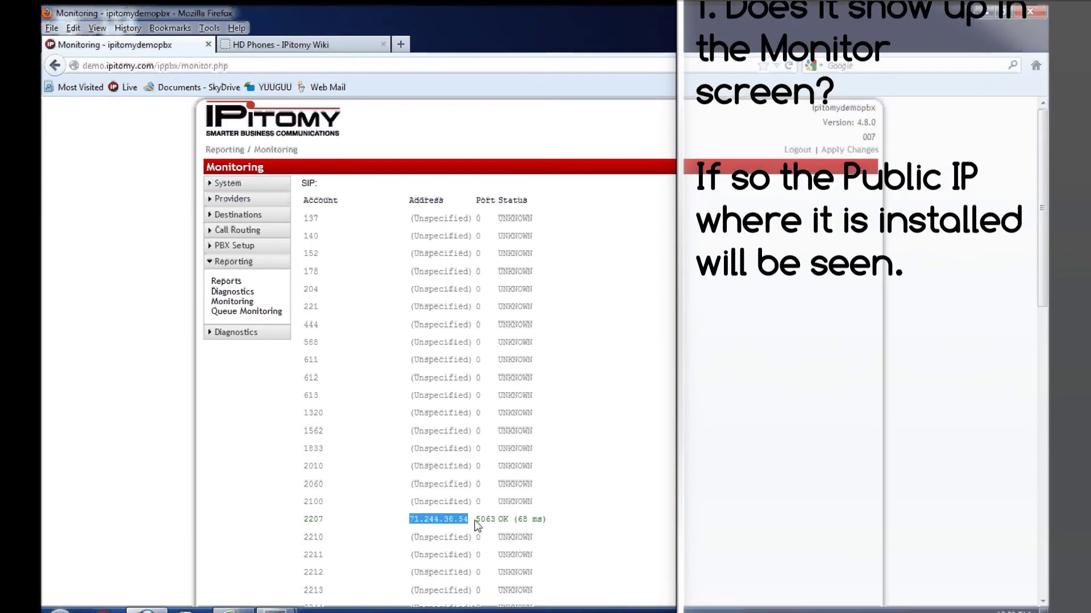
pyautogui.click(563, 517)
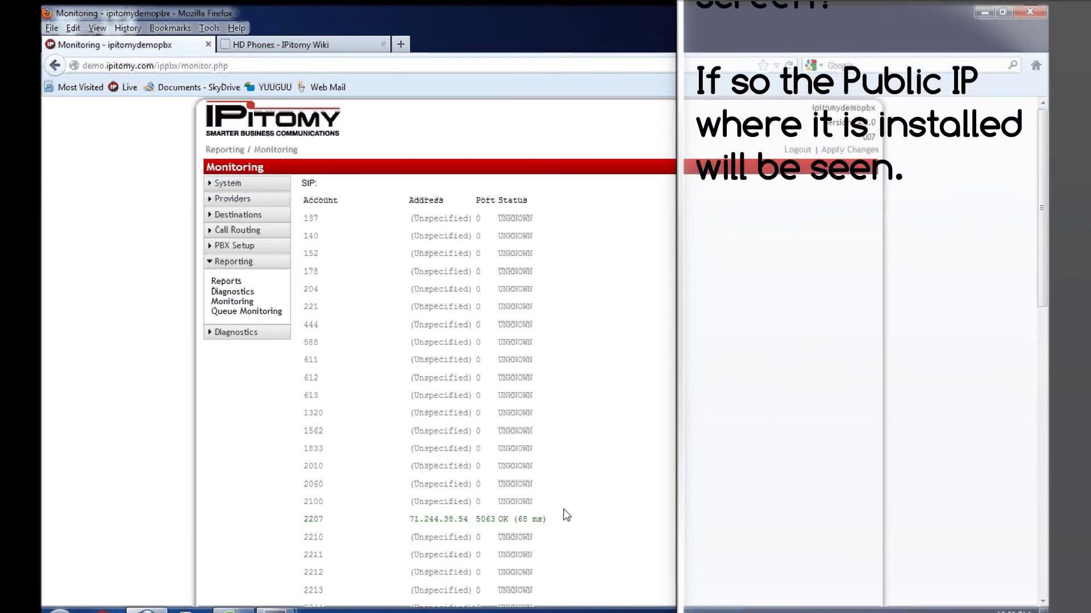